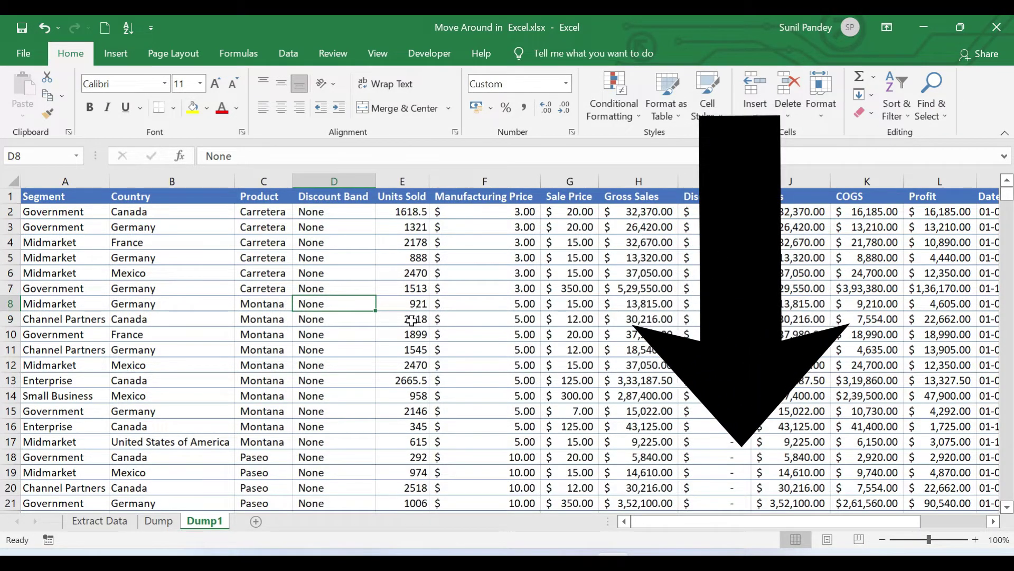
# Step: Select cell E9, the Units Sold value 2518 in row 9
pyautogui.click(411, 320)
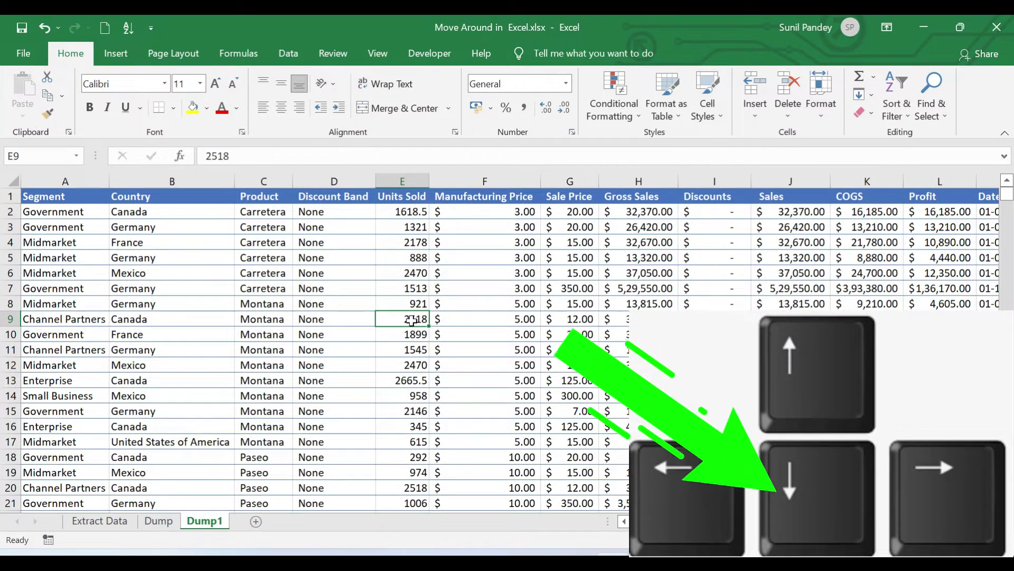
# Step: Move with the arrow keys up and down column E, then along row 9, ending on D9
pyautogui.press('Down')
pyautogui.press('Down')
pyautogui.press('Down')
pyautogui.press('Down')
pyautogui.press('Down')
pyautogui.press('Down')
pyautogui.press('Down')
pyautogui.press('Down')
pyautogui.press('Down')
pyautogui.press('Down')
pyautogui.press('Down')
pyautogui.press('Down')
pyautogui.press('Down')
pyautogui.press('Down')
pyautogui.press('Down')
pyautogui.press('Down')
pyautogui.press('Down')
pyautogui.press('Down')
pyautogui.press('Down')
pyautogui.press('Down')
pyautogui.press('Up')
pyautogui.press('Up')
pyautogui.press('Up')
pyautogui.press('Up')
pyautogui.press('Up')
pyautogui.press('Up')
pyautogui.press('Up')
pyautogui.press('Up')
pyautogui.press('Up')
pyautogui.press('Up')
pyautogui.press('Up')
pyautogui.press('Up')
pyautogui.press('Up')
pyautogui.press('Up')
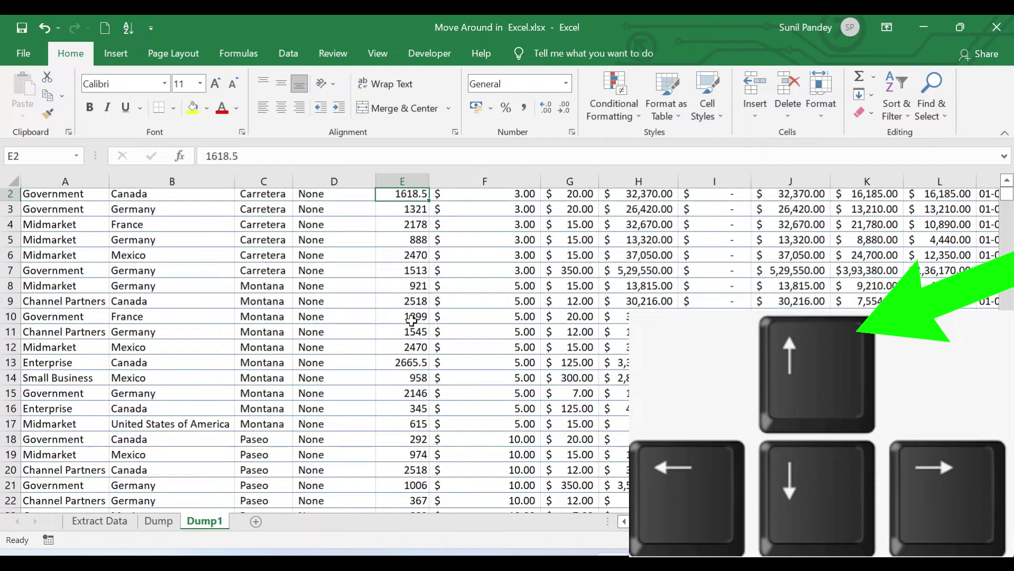
pyautogui.press('Up')
pyautogui.press('Down')
pyautogui.press('Down')
pyautogui.press('Down')
pyautogui.press('Down')
pyautogui.press('Down')
pyautogui.press('Down')
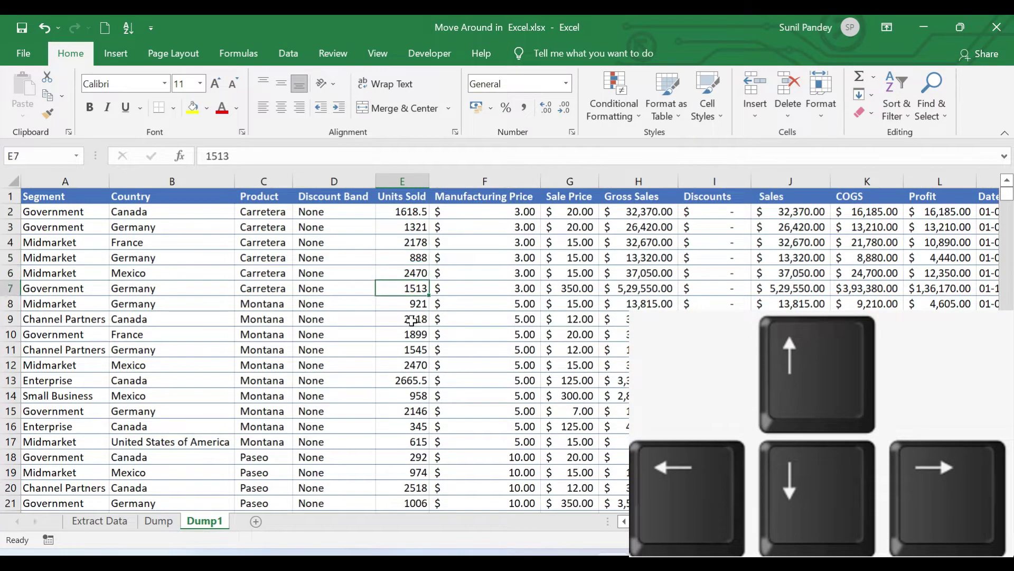
pyautogui.press('Down')
pyautogui.press('Down')
pyautogui.press('Left')
pyautogui.press('Left')
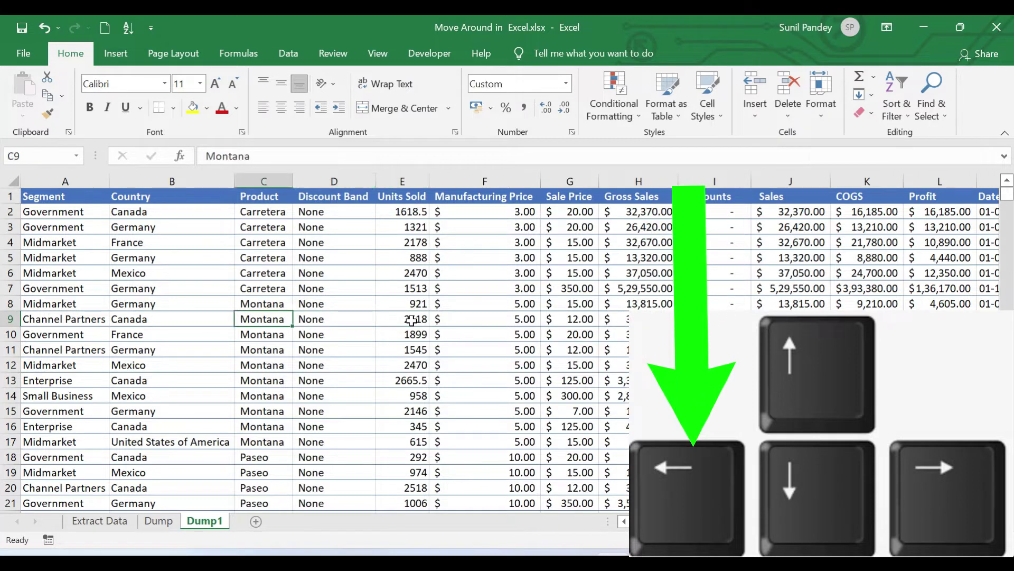
pyautogui.press('Left')
pyautogui.press('Left')
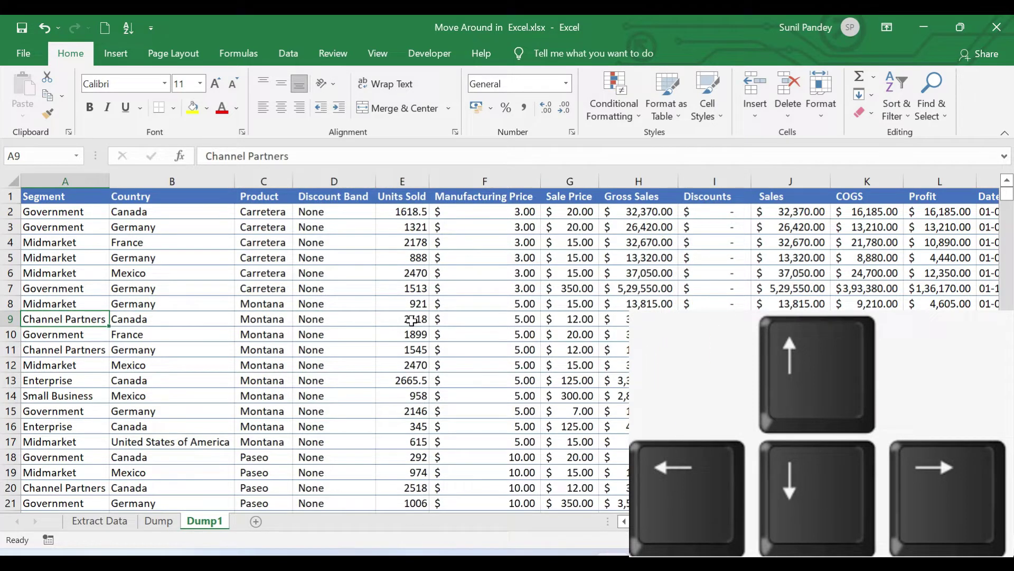
pyautogui.press('Right')
pyautogui.press('Right')
pyautogui.press('Right')
pyautogui.press('Right')
pyautogui.press('Right')
pyautogui.press('Right')
pyautogui.press('Right')
pyautogui.press('Right')
pyautogui.press('Right')
pyautogui.press('Right')
pyautogui.press('Left')
pyautogui.press('Left')
pyautogui.press('Left')
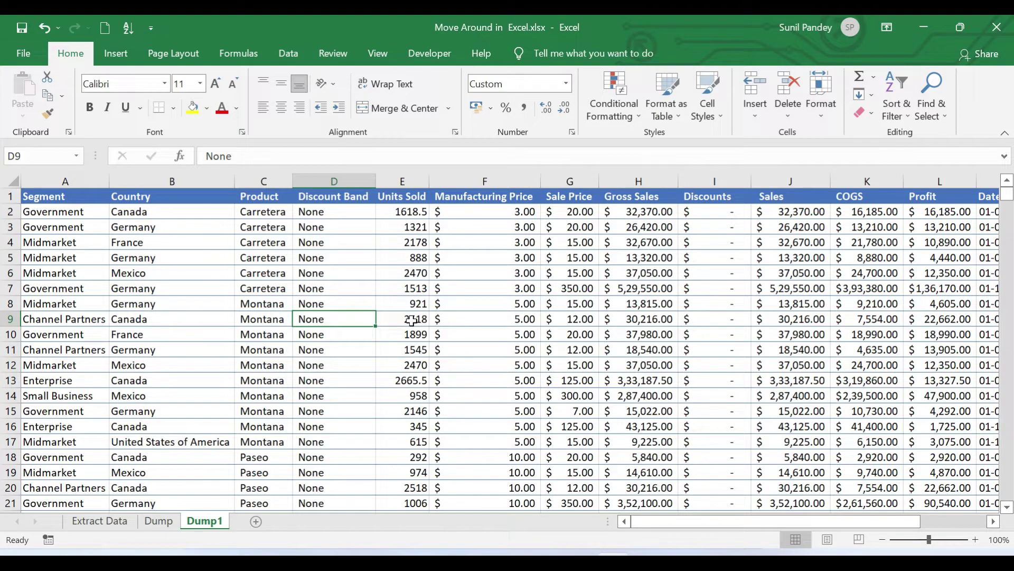
# Step: Move down the Discount Band column, back up to the D1 header, then down to D5
pyautogui.press('Down')
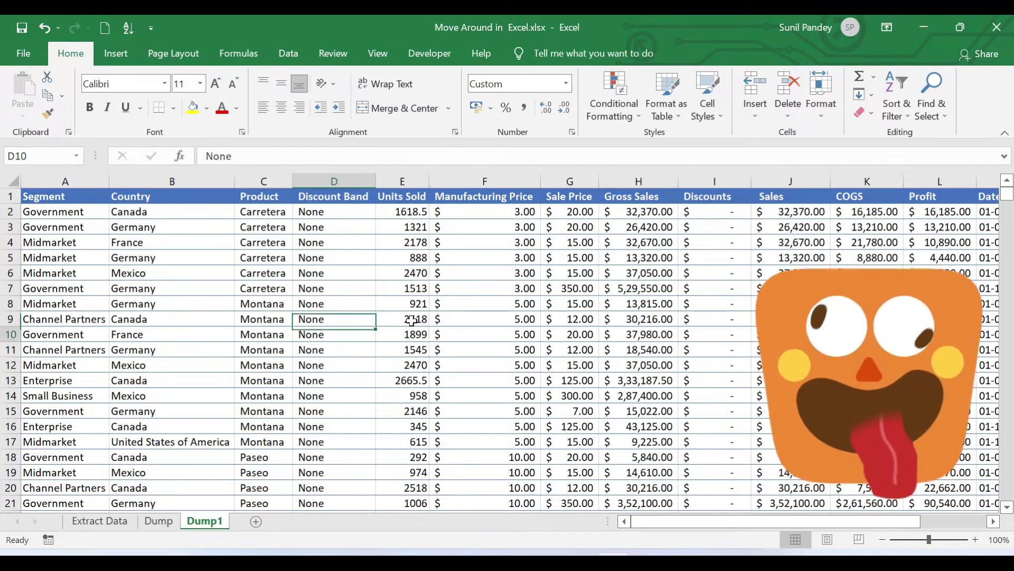
pyautogui.press('Down')
pyautogui.press('Down')
pyautogui.press('Down')
pyautogui.press('Down')
pyautogui.press('Down')
pyautogui.press('Down')
pyautogui.press('Down')
pyautogui.press('Down')
pyautogui.press('Down')
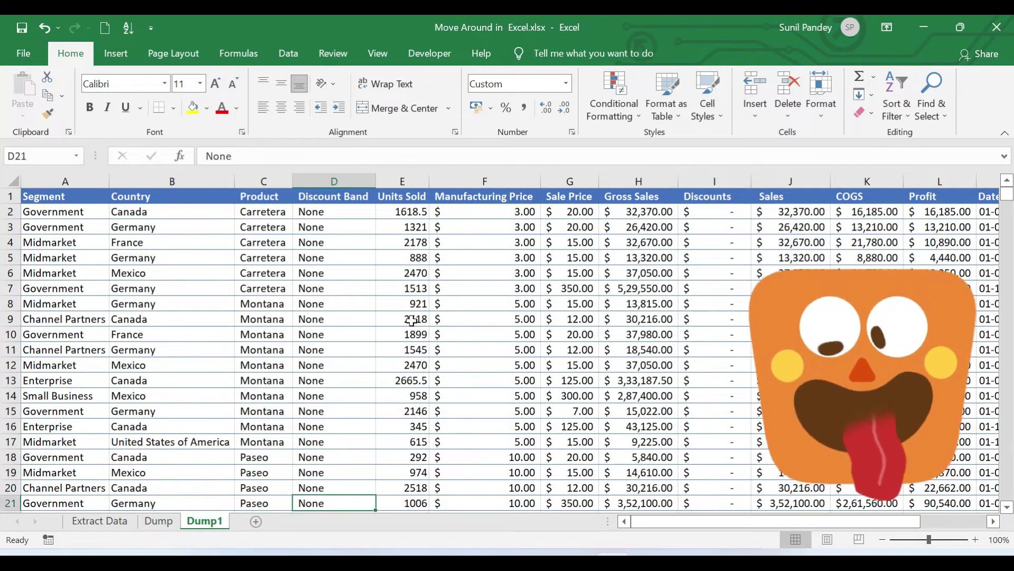
pyautogui.scroll(-1, 412, 320)
pyautogui.press('Up')
pyautogui.press('Up')
pyautogui.press('Up')
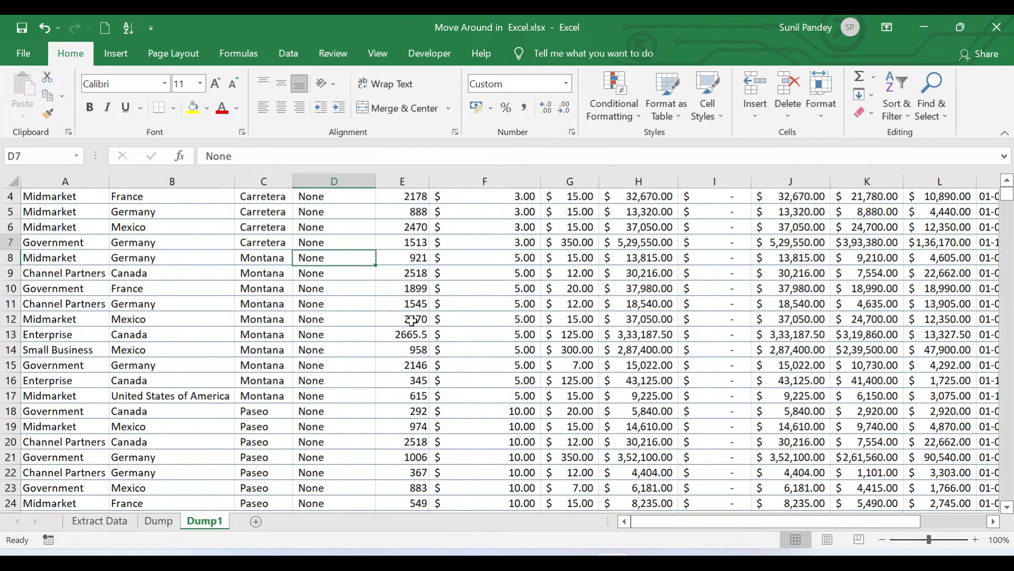
pyautogui.press('Up')
pyautogui.press('Up')
pyautogui.press('Up')
pyautogui.press('Down')
pyautogui.press('Down')
pyautogui.press('Down')
pyautogui.press('Down')
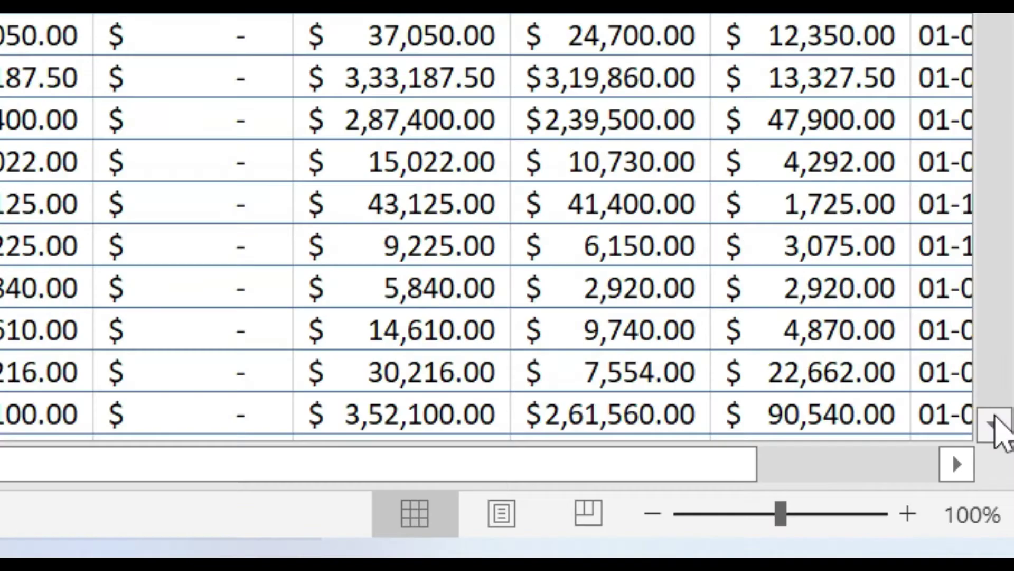
# Step: Scroll the sheet down with the vertical scrollbar until rows 939 to 959 are visible
pyautogui.click(998, 427)
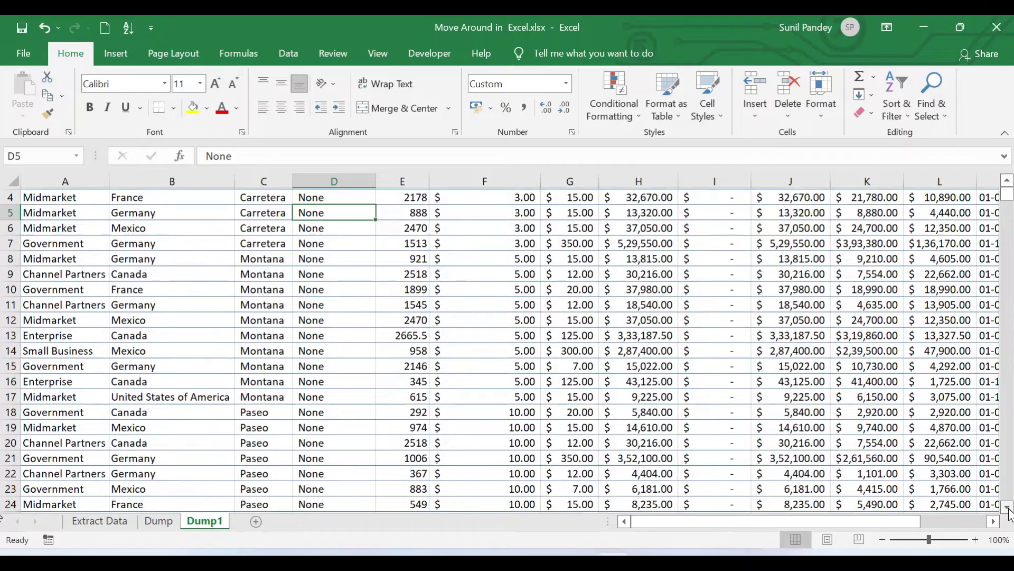
pyautogui.click(1007, 507)
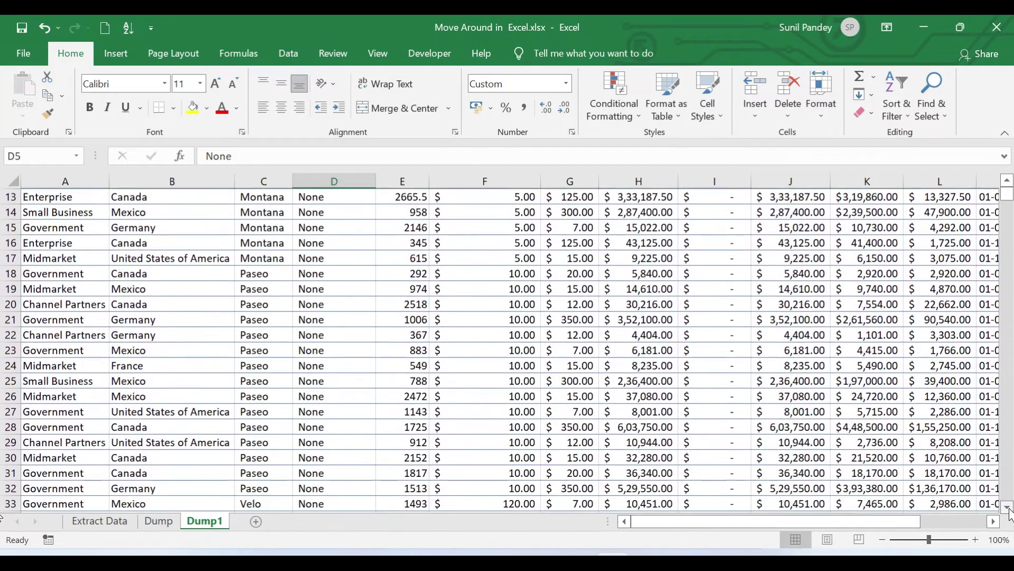
pyautogui.moveTo(1008, 200)
pyautogui.mouseDown()
pyautogui.moveTo(1009, 231)
pyautogui.moveTo(1008, 214)
pyautogui.mouseUp()
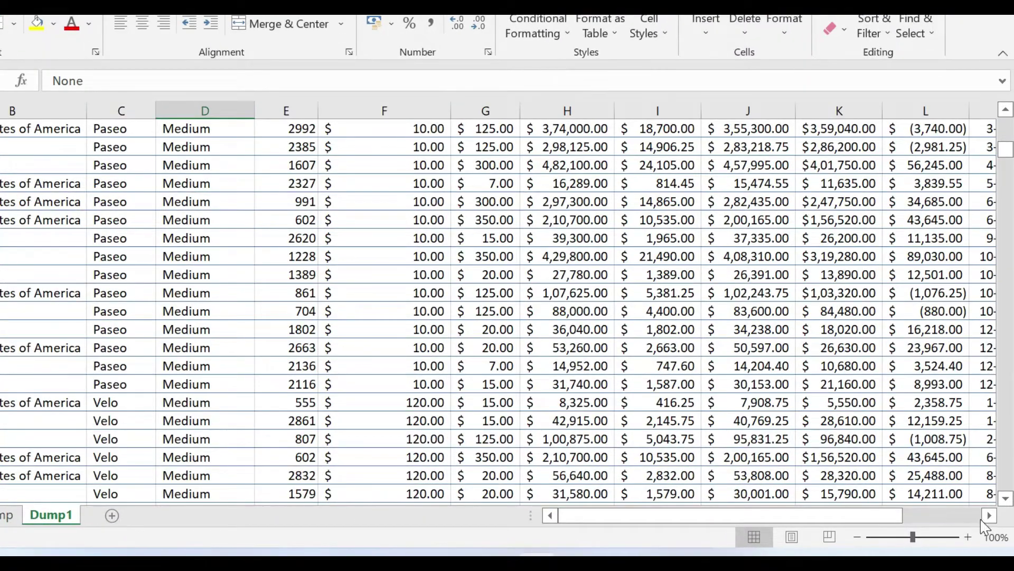
# Step: Scroll right across the later columns and back left, then select Gross Sales cell H947
pyautogui.click(987, 516)
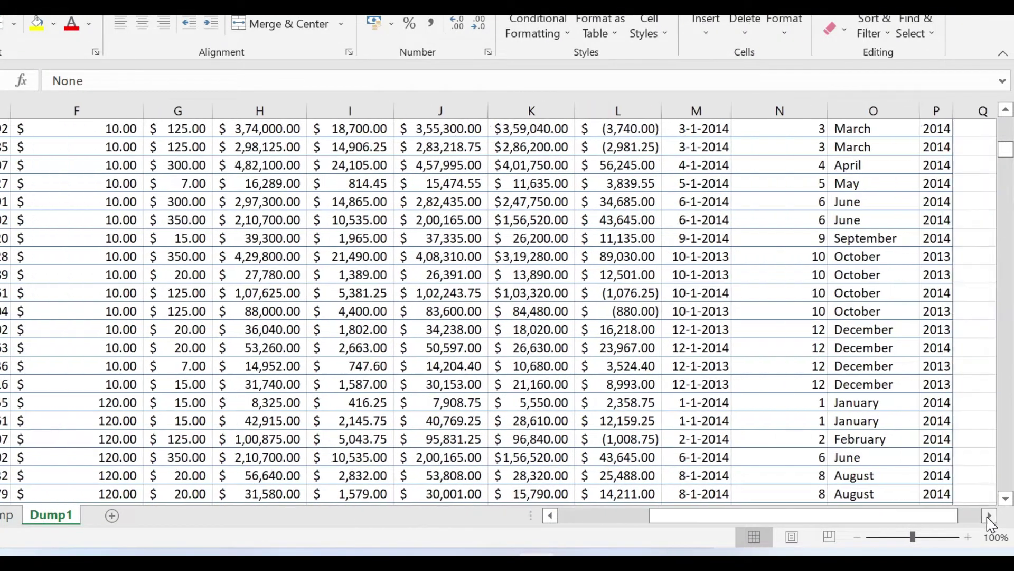
pyautogui.click(552, 516)
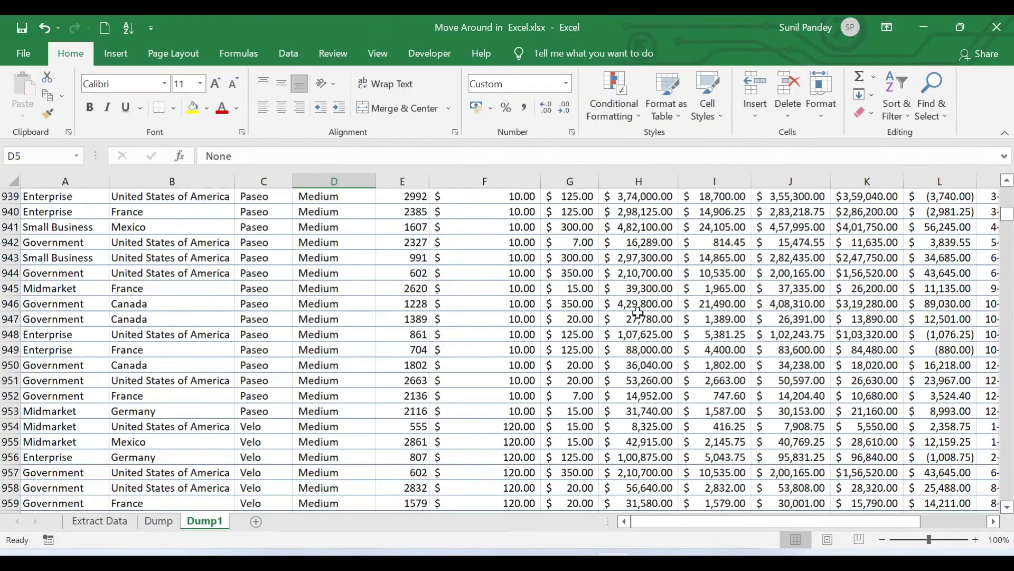
pyautogui.click(639, 313)
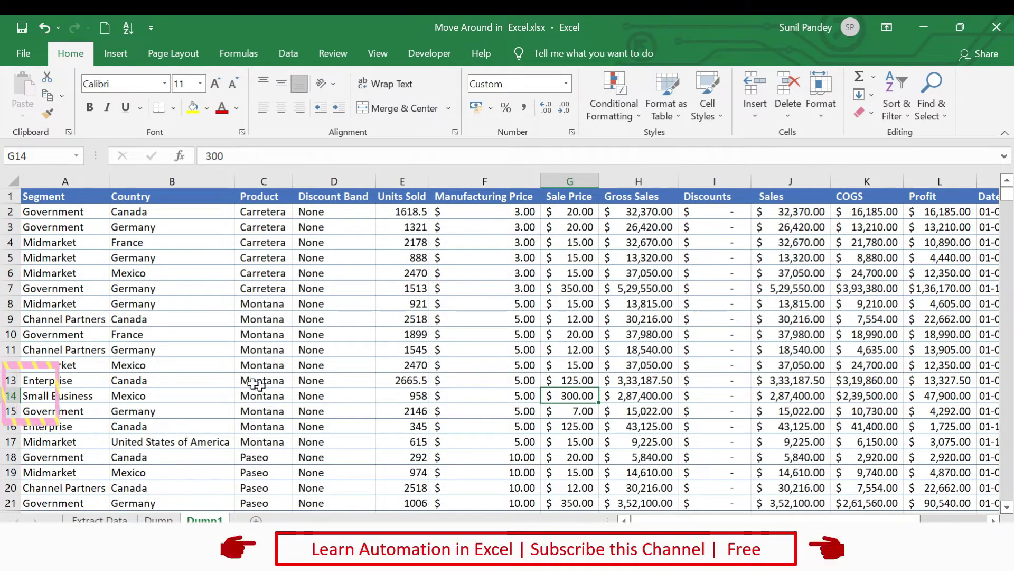
# Step: Select A14, then A15, then Gross Sales H15 (15,022.00), and return to A15
pyautogui.click(73, 399)
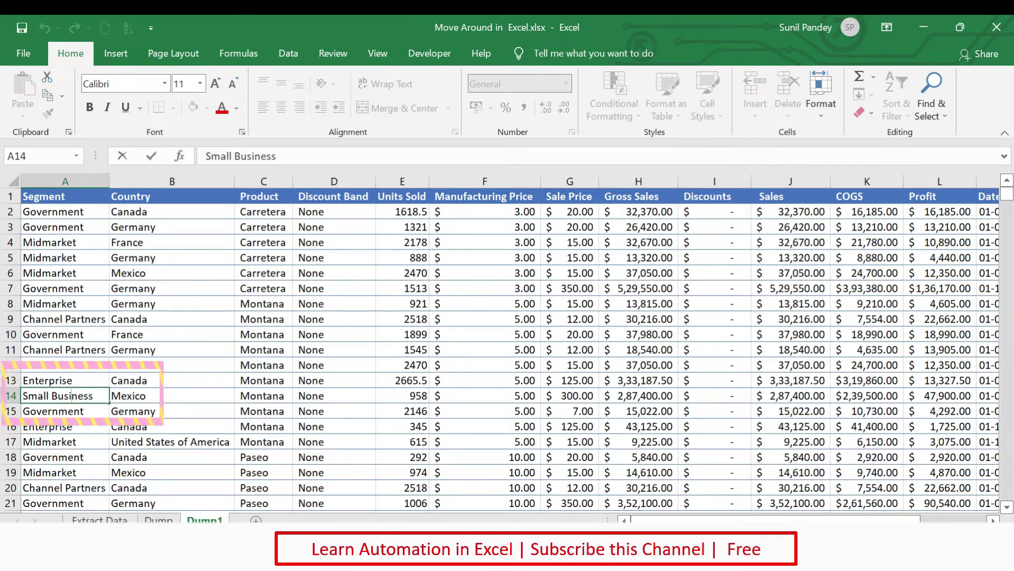
pyautogui.click(70, 414)
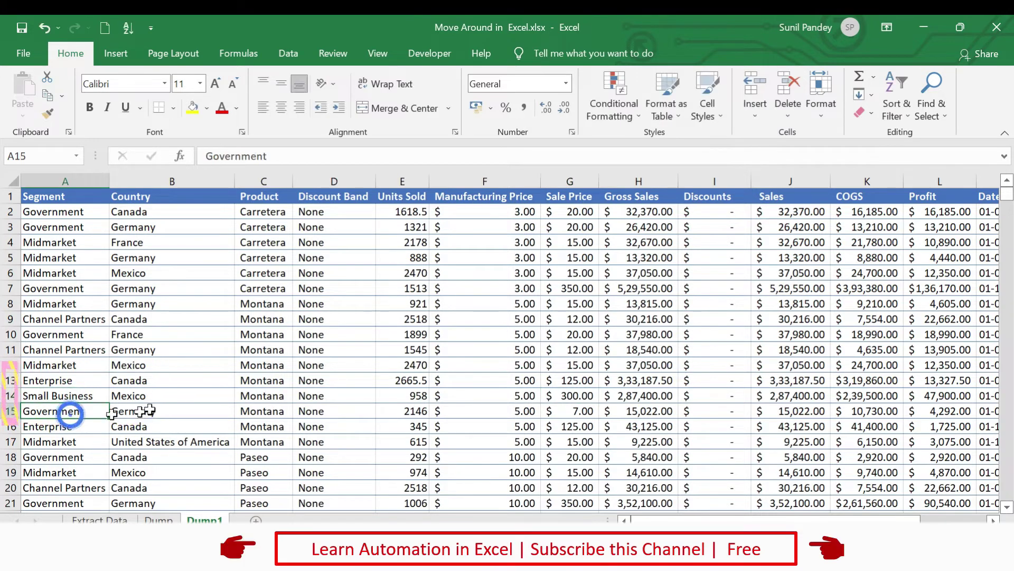
pyautogui.click(634, 413)
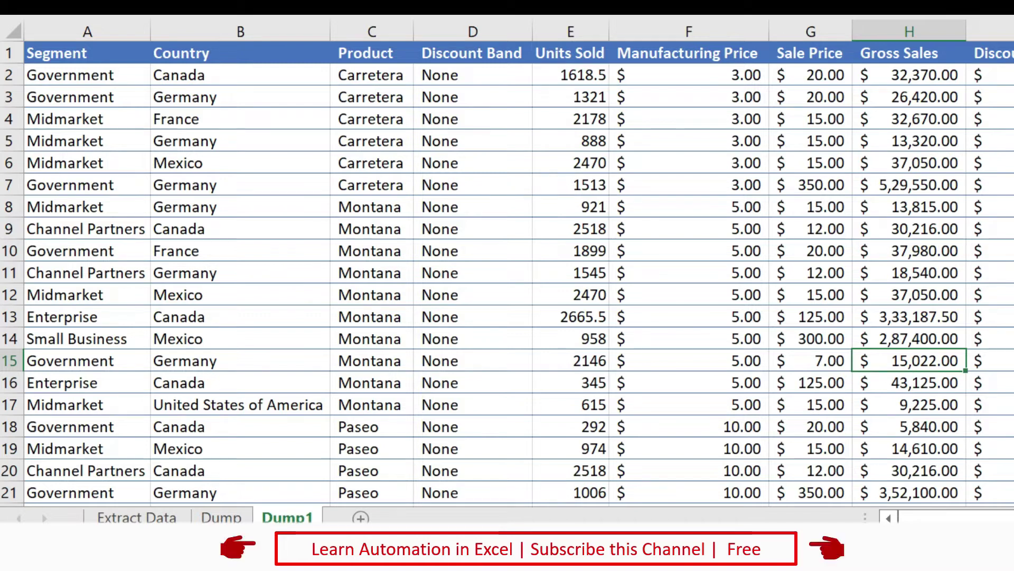
pyautogui.click(85, 361)
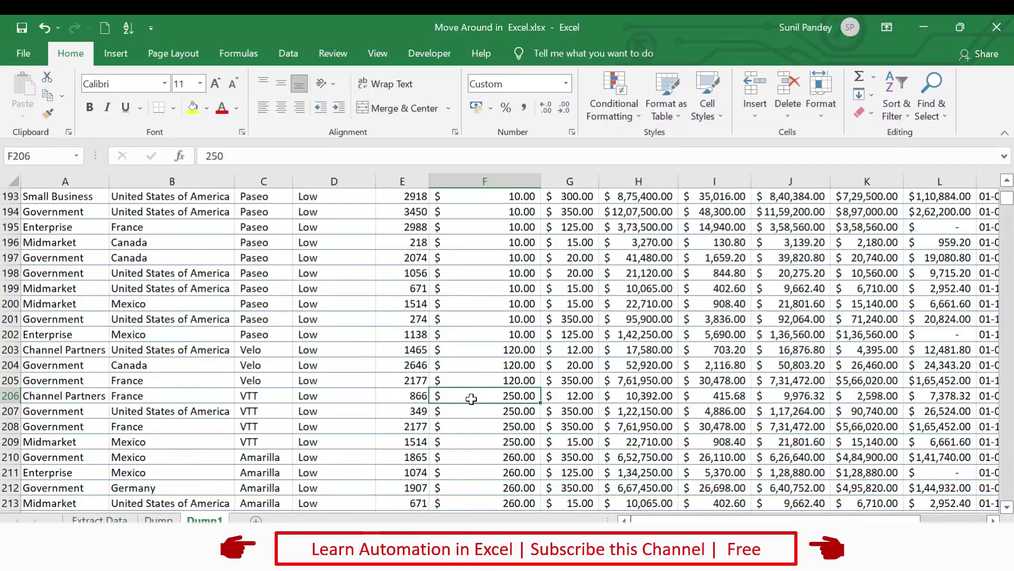
# Step: Select Manufacturing Price cell F239 (10.00), then jump back to A1 with Ctrl+Home
pyautogui.scroll(-4, 471, 399)
pyautogui.scroll(-7, 471, 399)
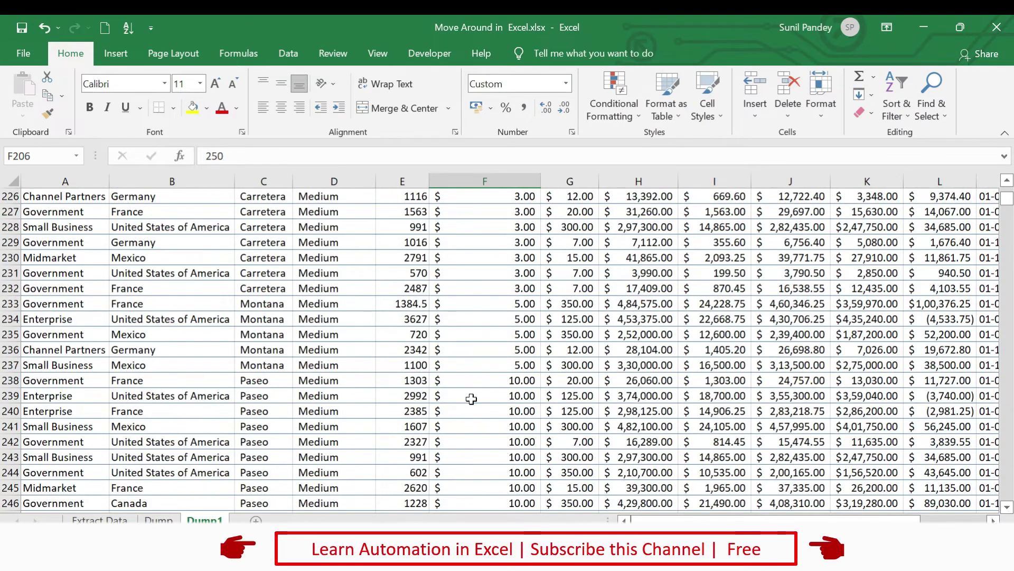
pyautogui.click(472, 397)
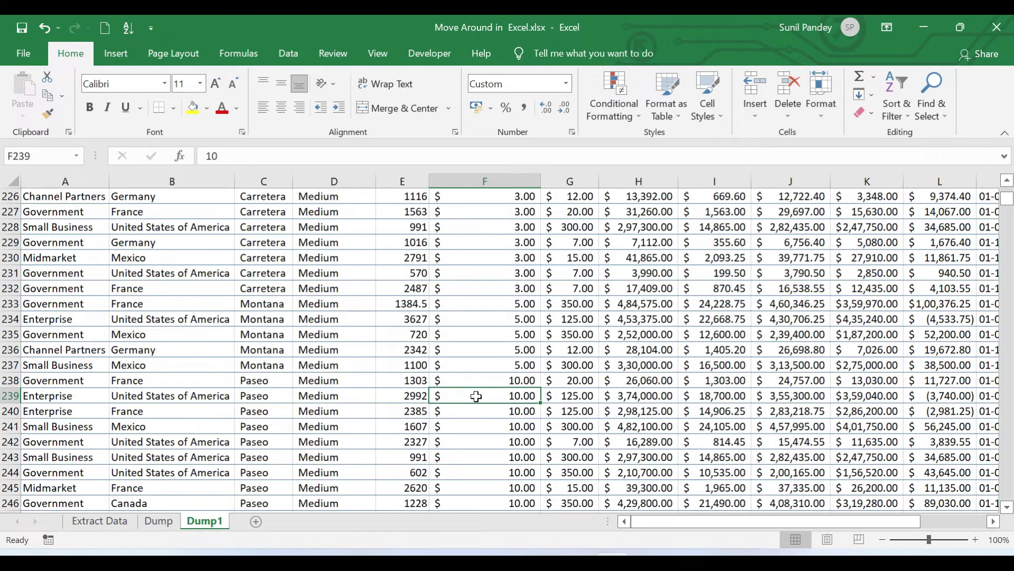
pyautogui.hotkey('ctrl', 'Home')
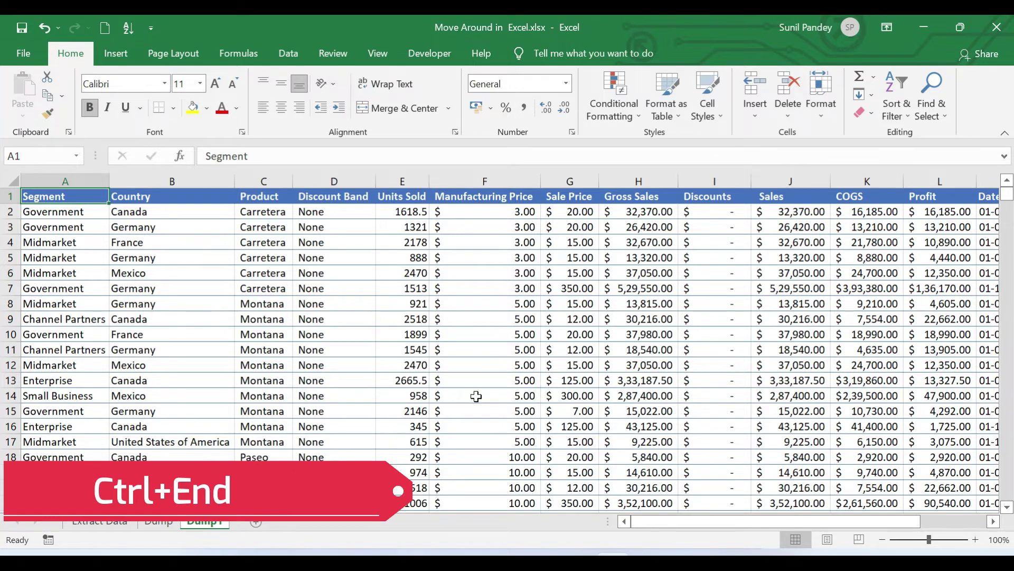
# Step: Jump to the last used cell P14001 and reveal the blank rows beneath it
pyautogui.hotkey('ctrl', 'End')
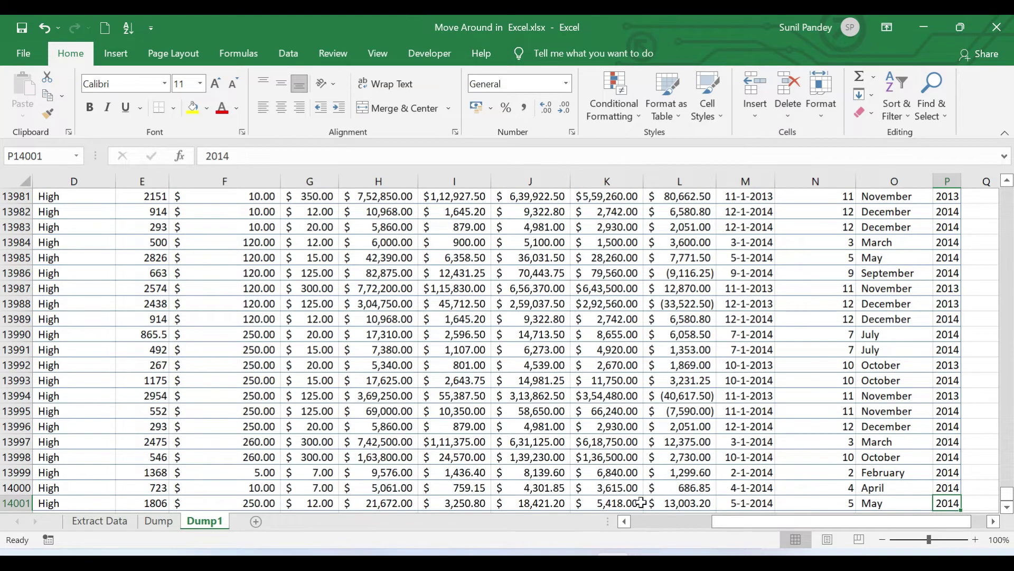
pyautogui.click(1007, 506)
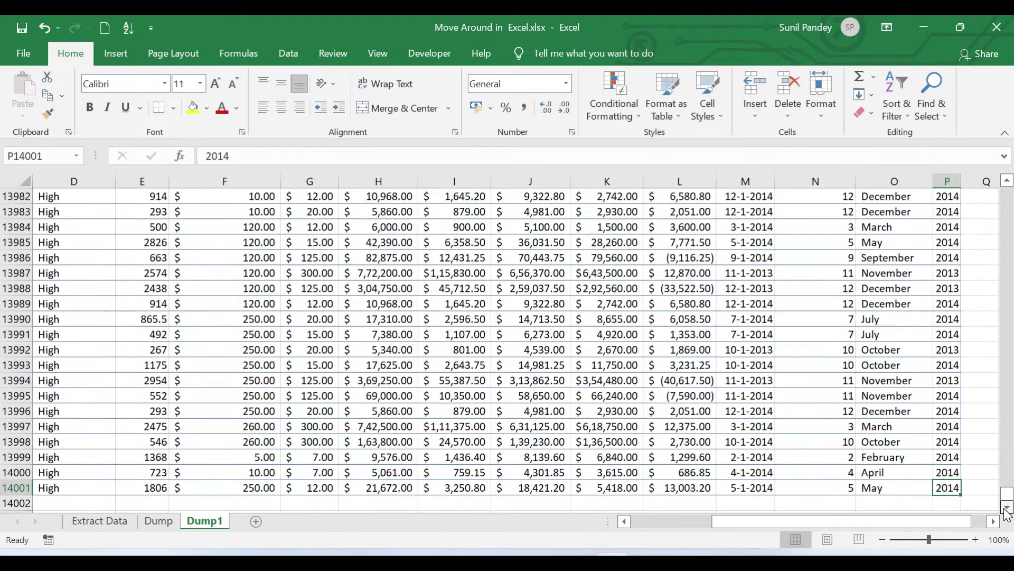
pyautogui.click(1007, 506)
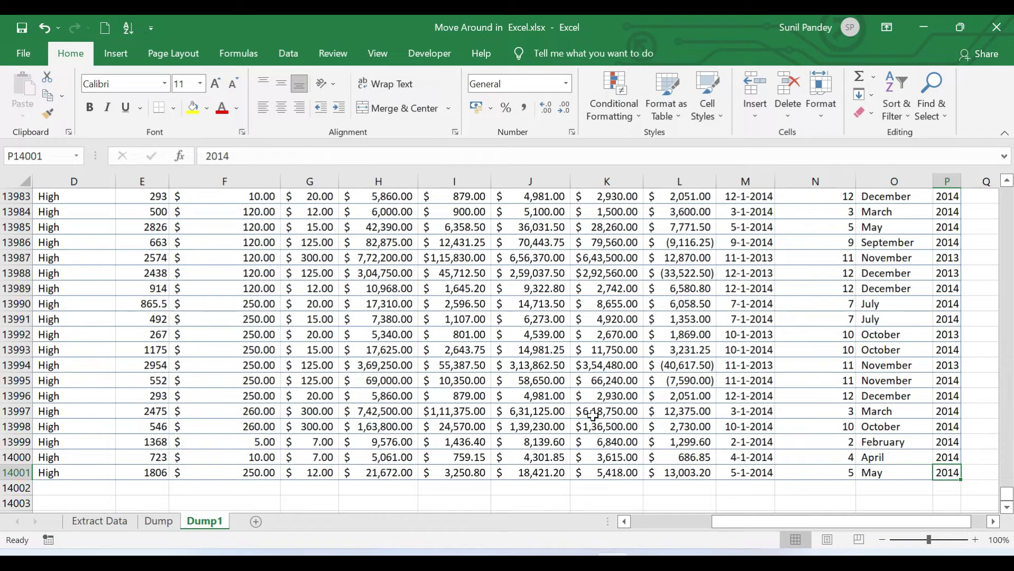
# Step: Jump to the top of the Year column at P1, then back to cell A1
pyautogui.hotkey('ctrl', 'Up')
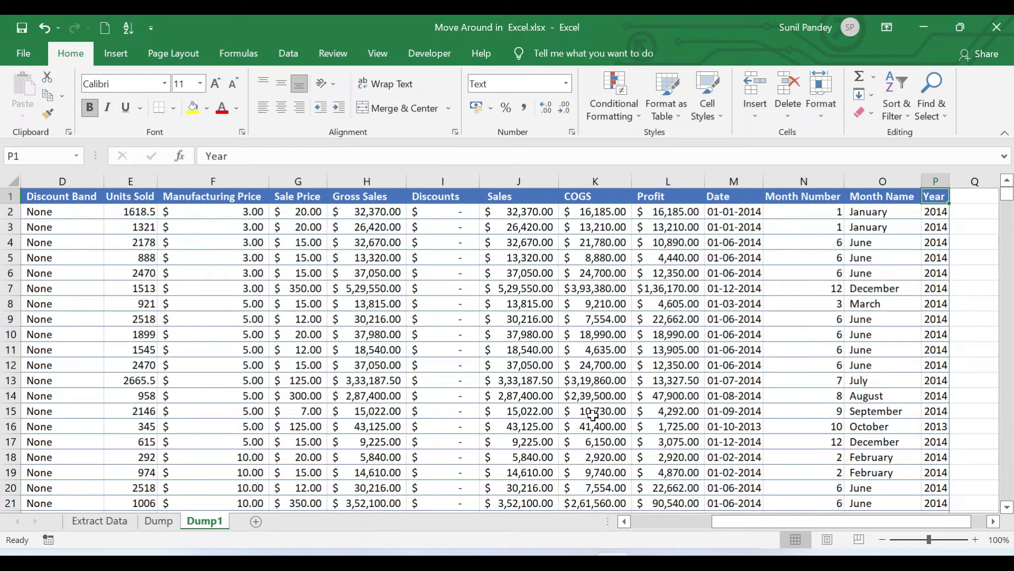
pyautogui.hotkey('ctrl', 'Left')
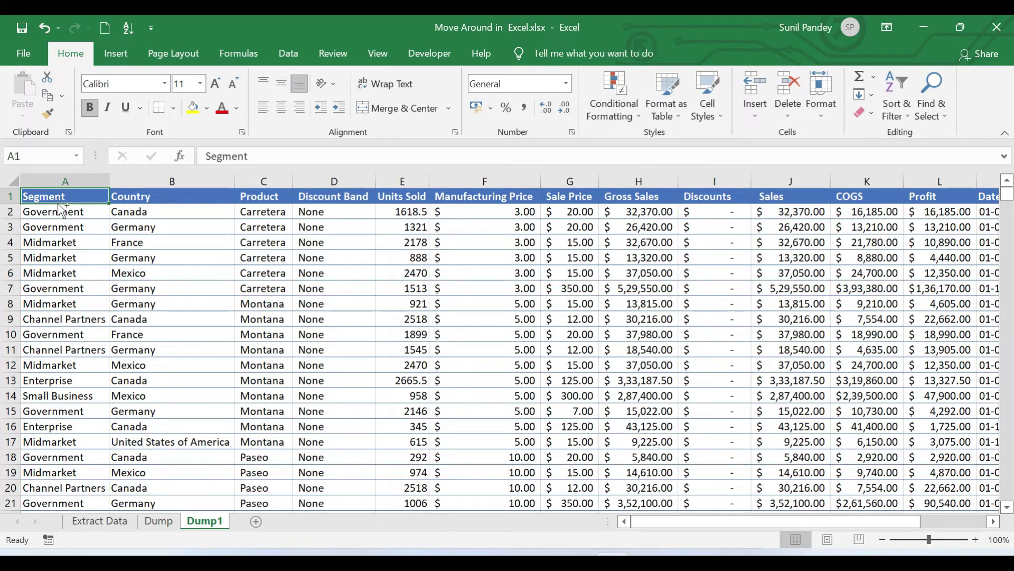
# Step: Jump from A1 down to A14001, the last Segment entry, and select cells around the final row
pyautogui.doubleClick(57, 202)
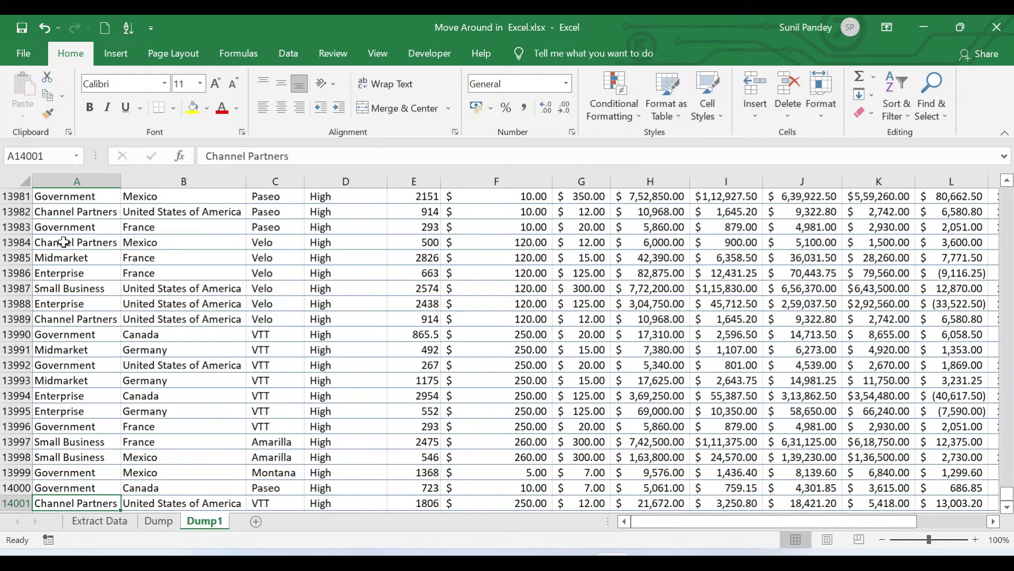
pyautogui.scroll(-1, 62, 242)
pyautogui.click(132, 400)
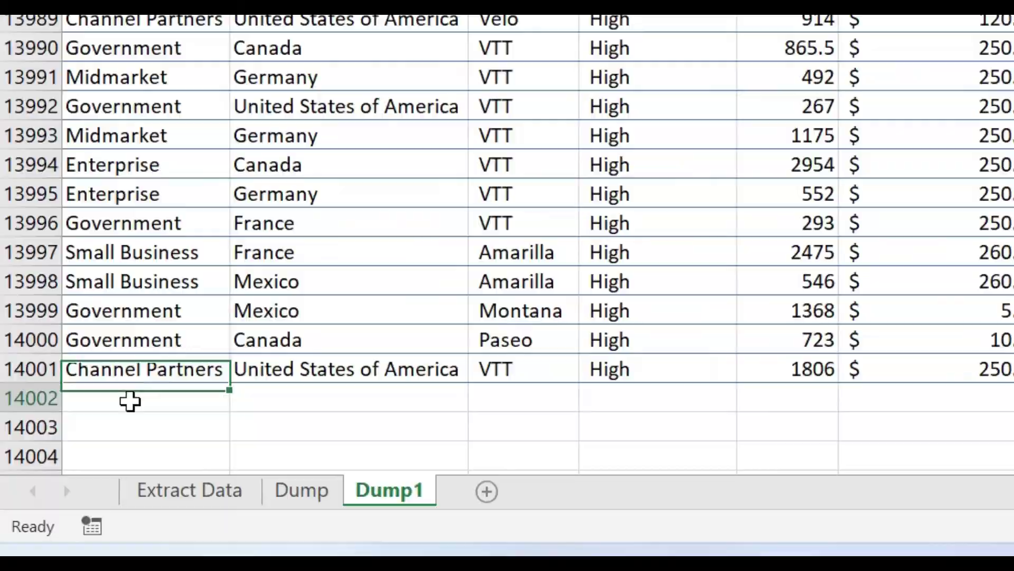
pyautogui.click(70, 457)
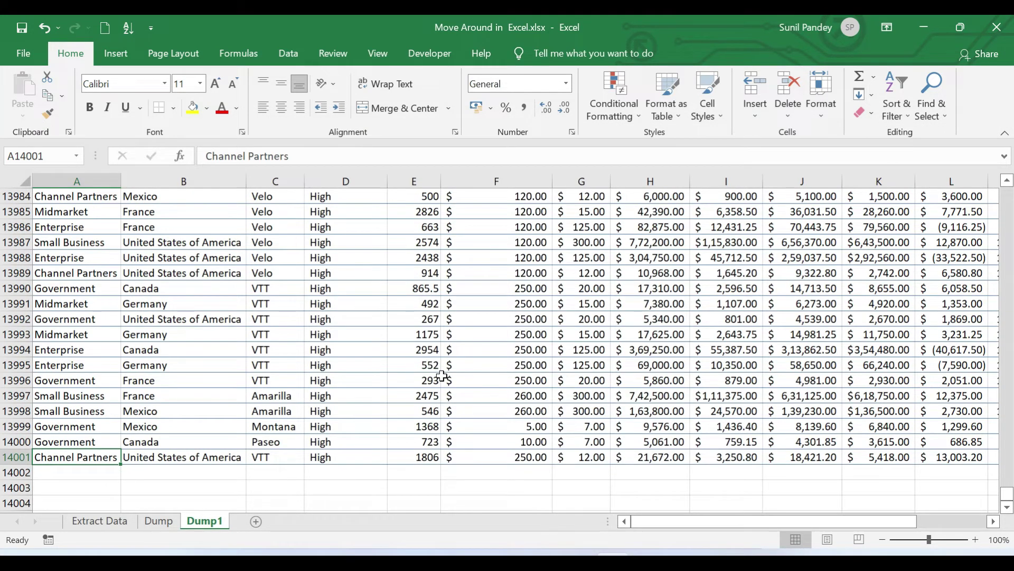
# Step: Page up four screens from row 13980, then page down two screens to rows 13963–13983
pyautogui.press('pageup')
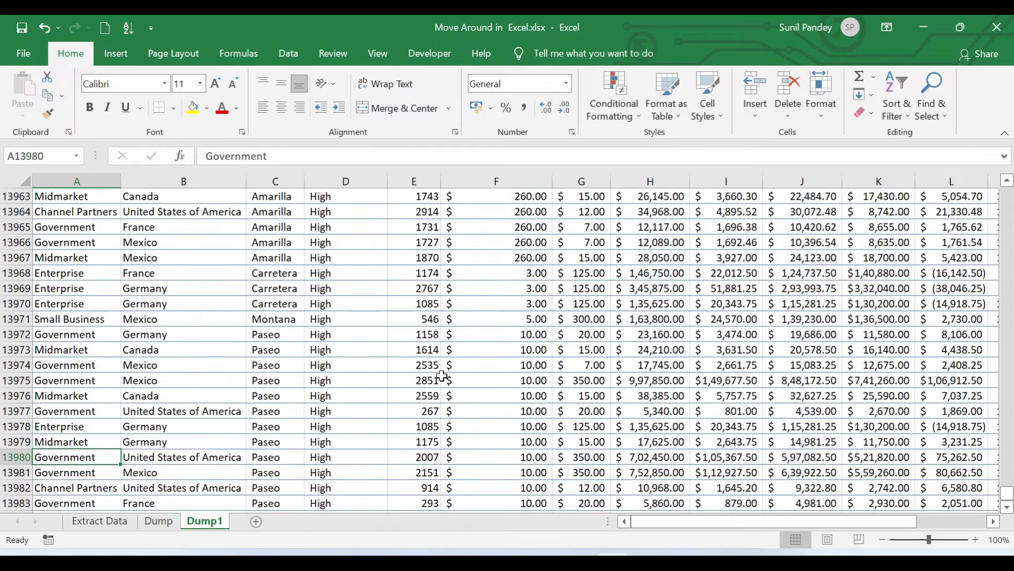
pyautogui.press('pageup')
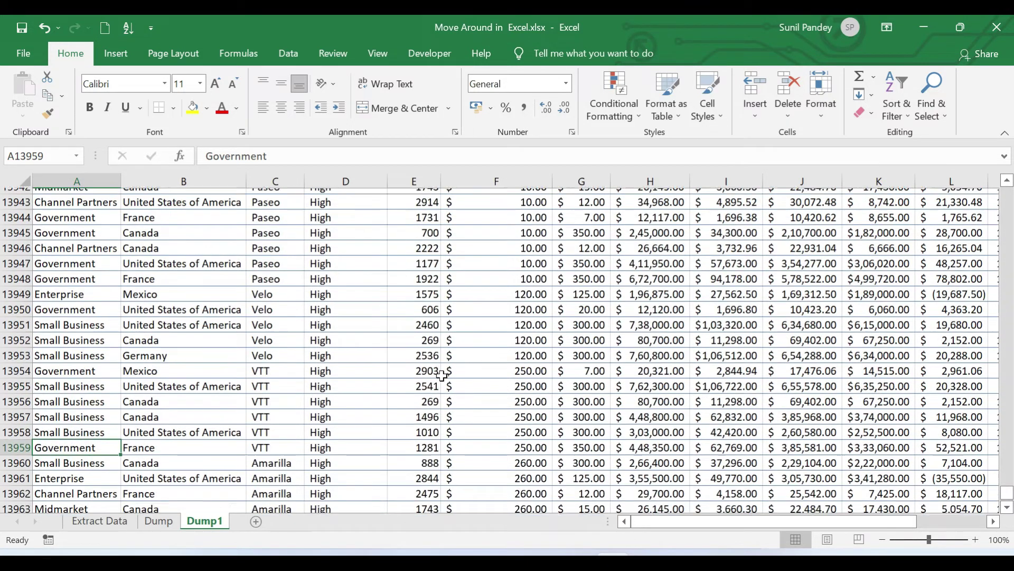
pyautogui.press('pageup')
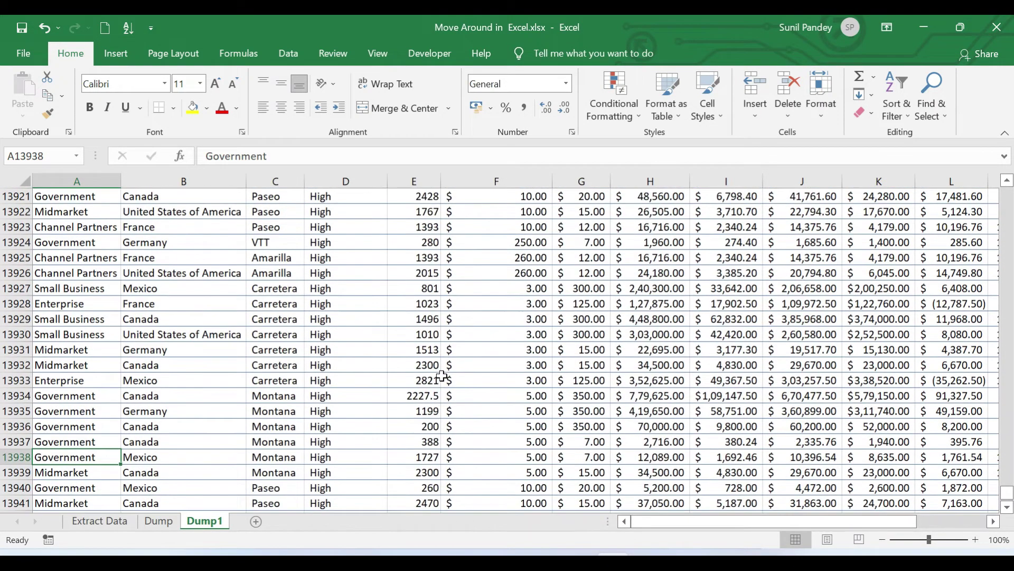
pyautogui.press('pageup')
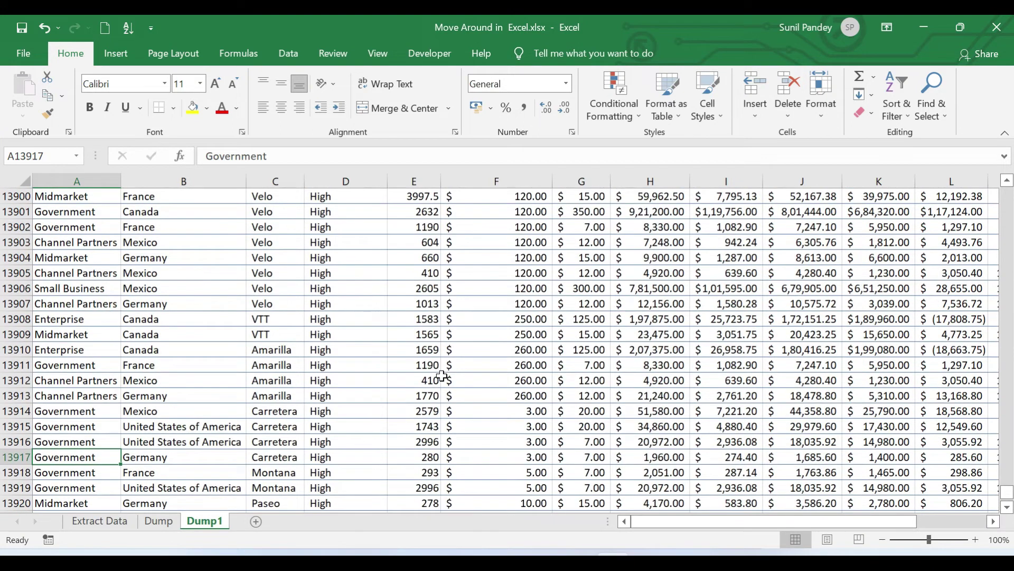
pyautogui.press('pagedown')
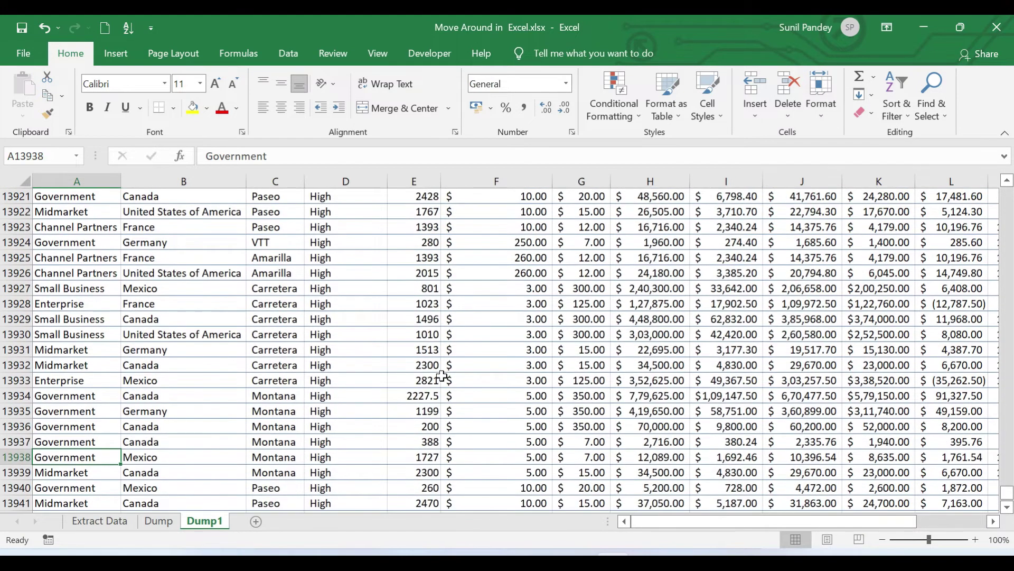
pyautogui.press('pagedown')
pyautogui.press('pagedown')
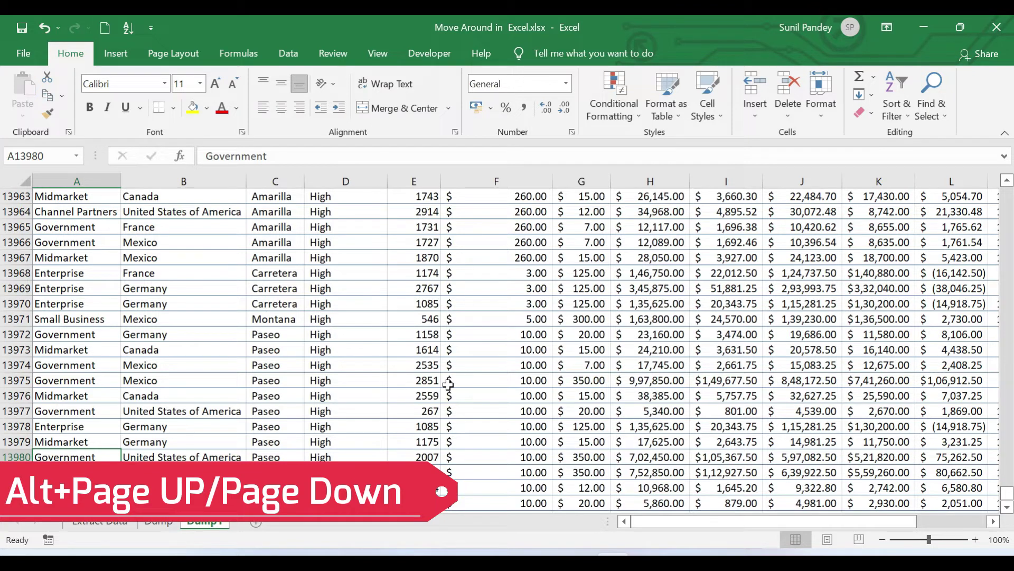
# Step: View columns M–AD with Alt+Page Down, return to columns A–L, then open the Dump sheet
pyautogui.hotkey('alt', 'pagedown')
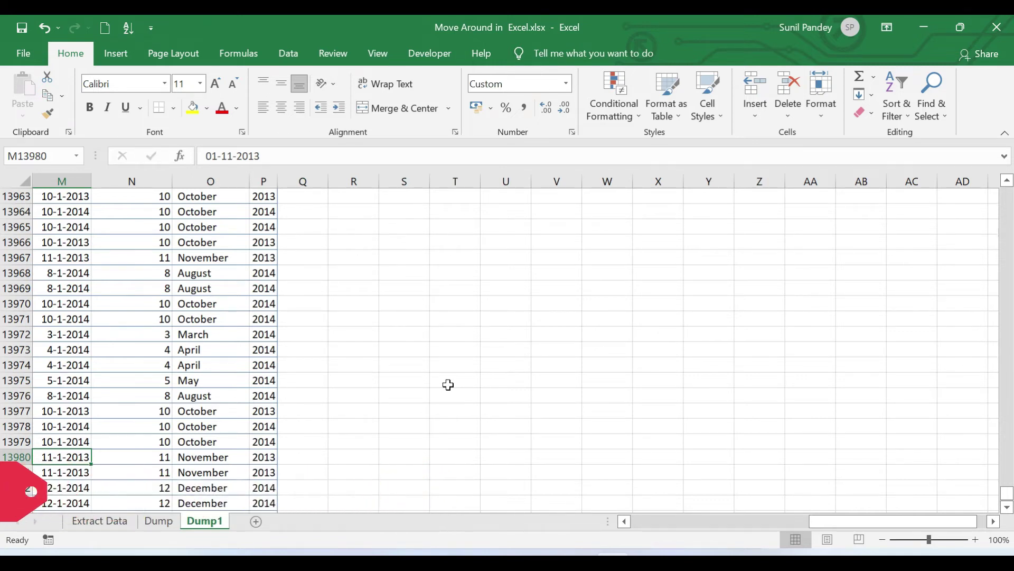
pyautogui.hotkey('alt', 'pageup')
pyautogui.click(153, 525)
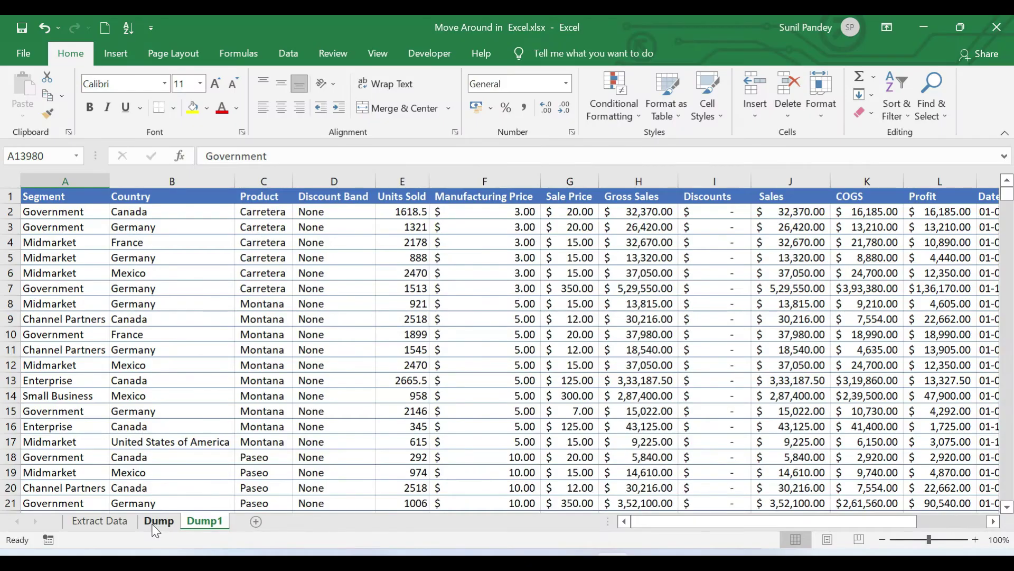
# Step: Select the Mexico entry in B14, glance at the Dump sheet, and return to Dump1
pyautogui.click(161, 397)
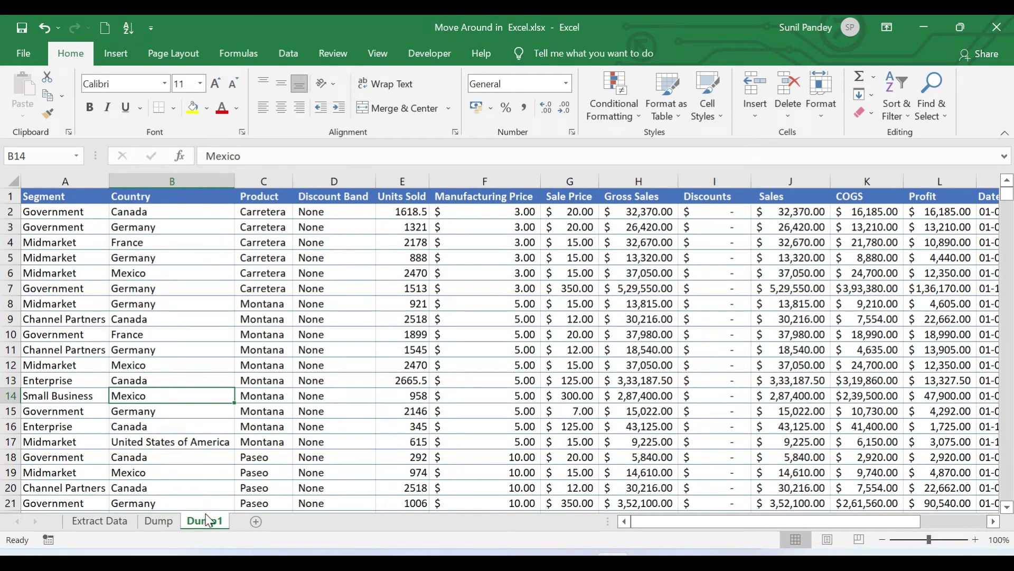
pyautogui.click(159, 524)
pyautogui.click(197, 523)
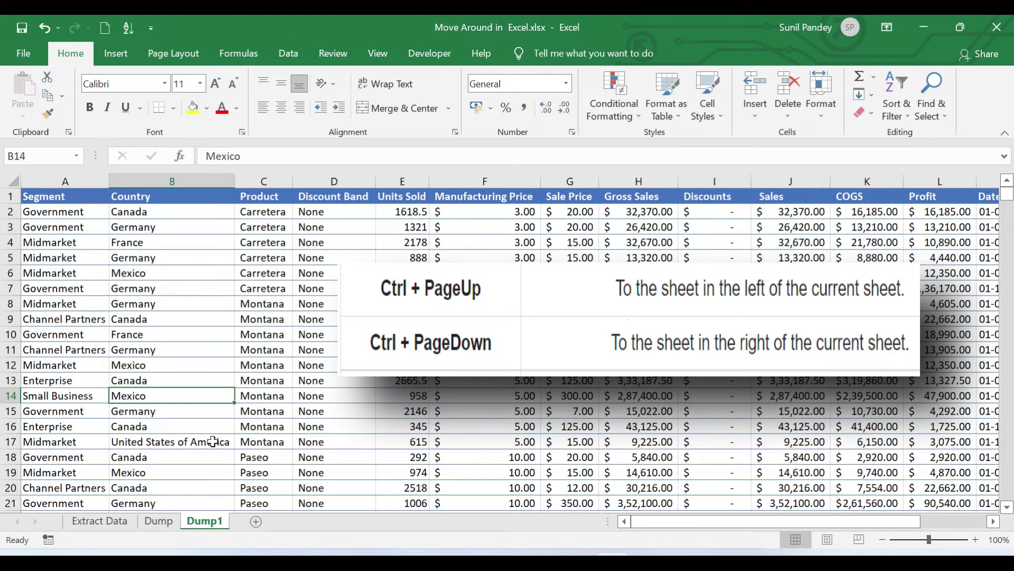
# Step: Use Ctrl+Page Up to reach Extract Data, Ctrl+Page Down back to Dump1, then select E6
pyautogui.hotkey('ctrl', 'pageup')
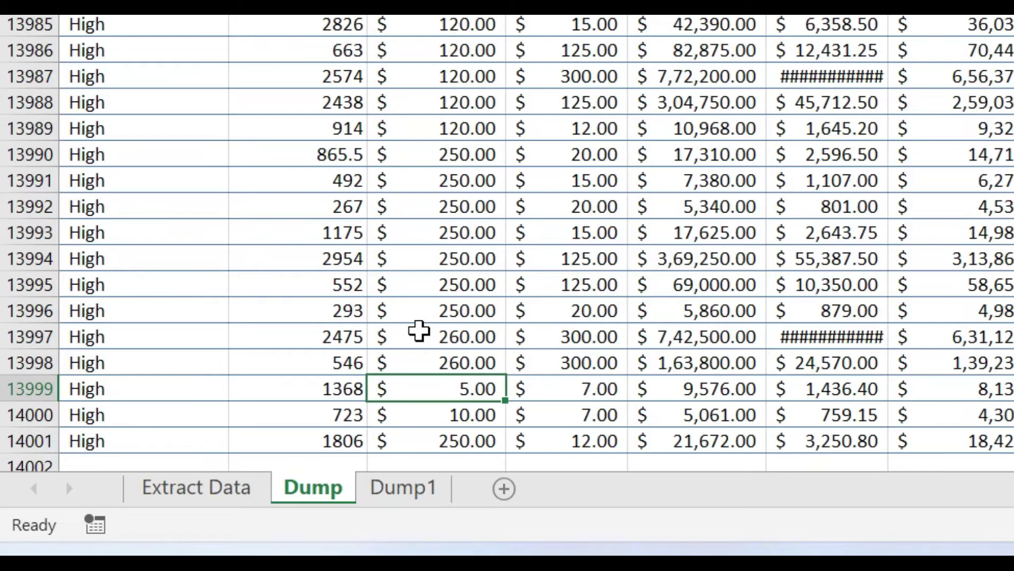
pyautogui.hotkey('ctrl', 'pageup')
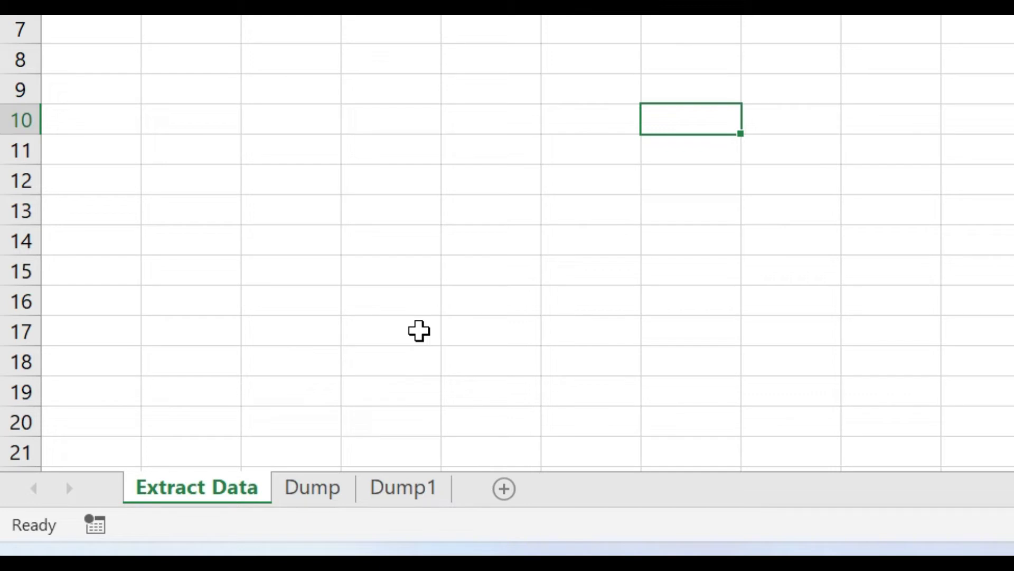
pyautogui.hotkey('ctrl', 'pagedown')
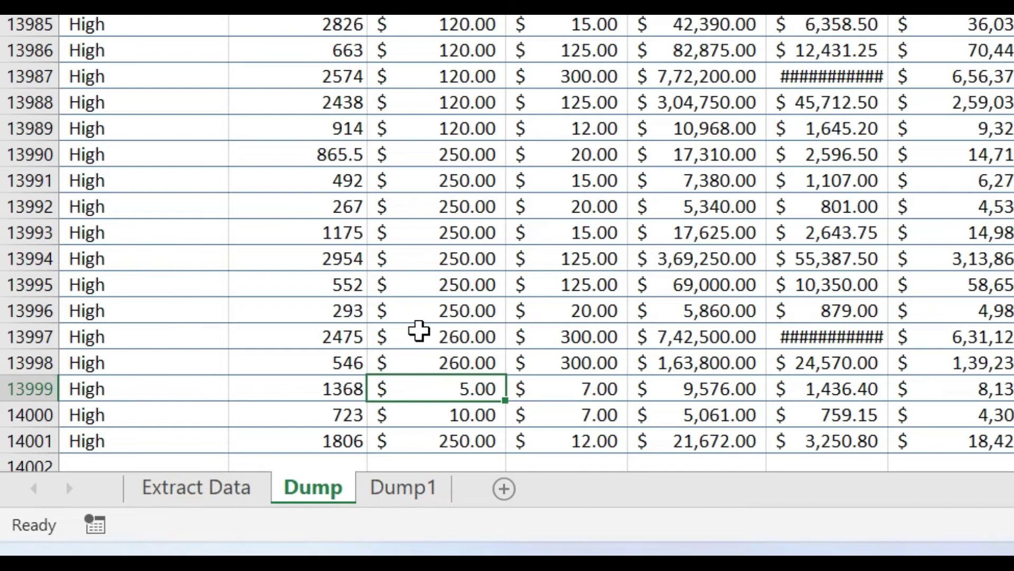
pyautogui.hotkey('ctrl', 'pagedown')
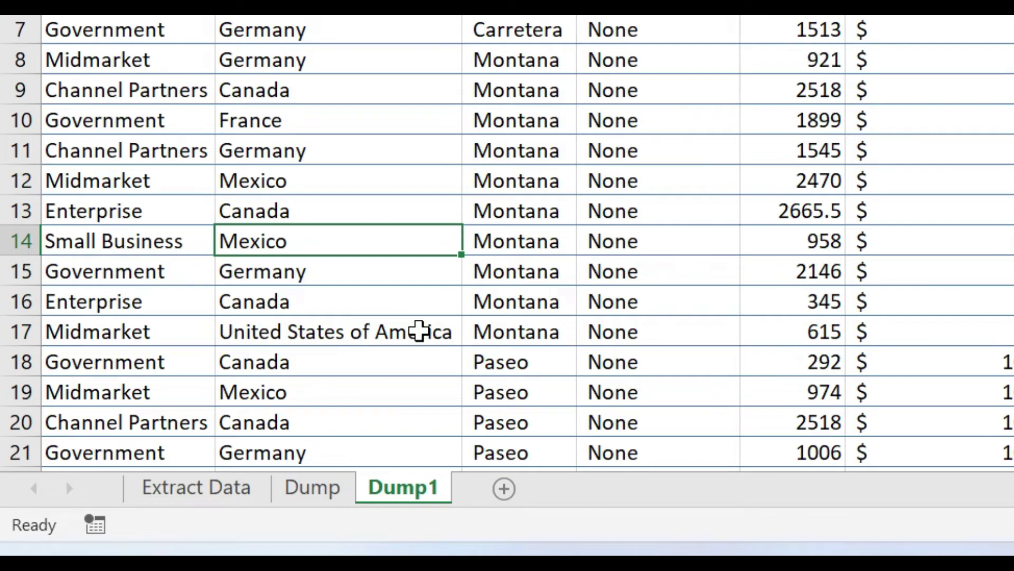
pyautogui.click(424, 274)
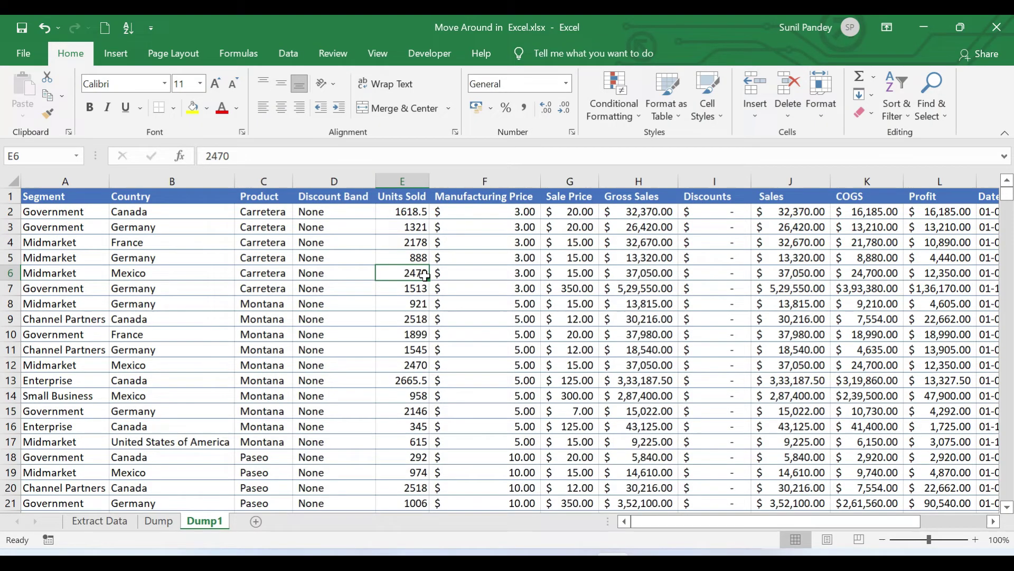
# Step: Jump to cell C105 (Montana) through the F5 Go To dialog
pyautogui.press('F5')
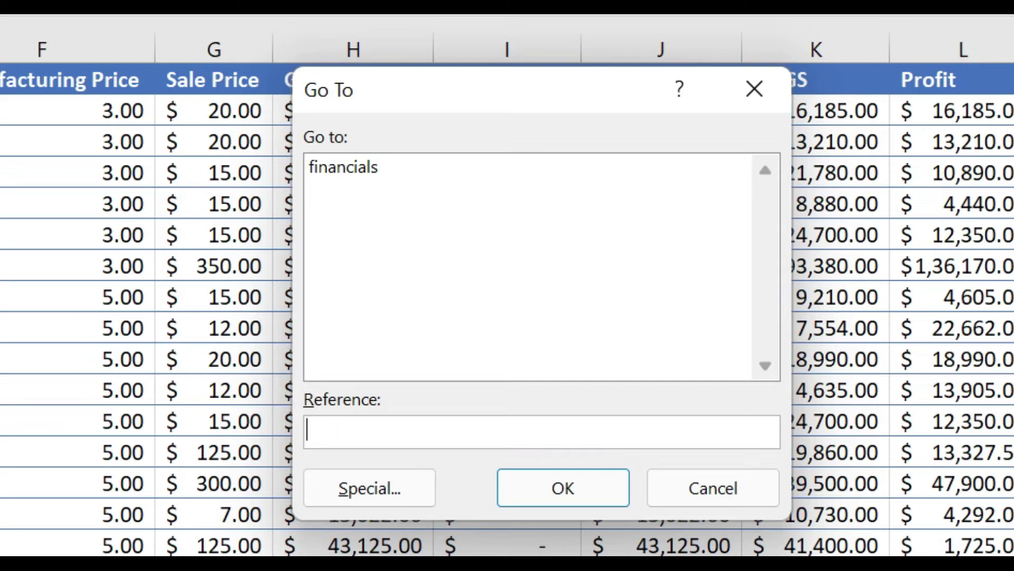
pyautogui.write('c105')
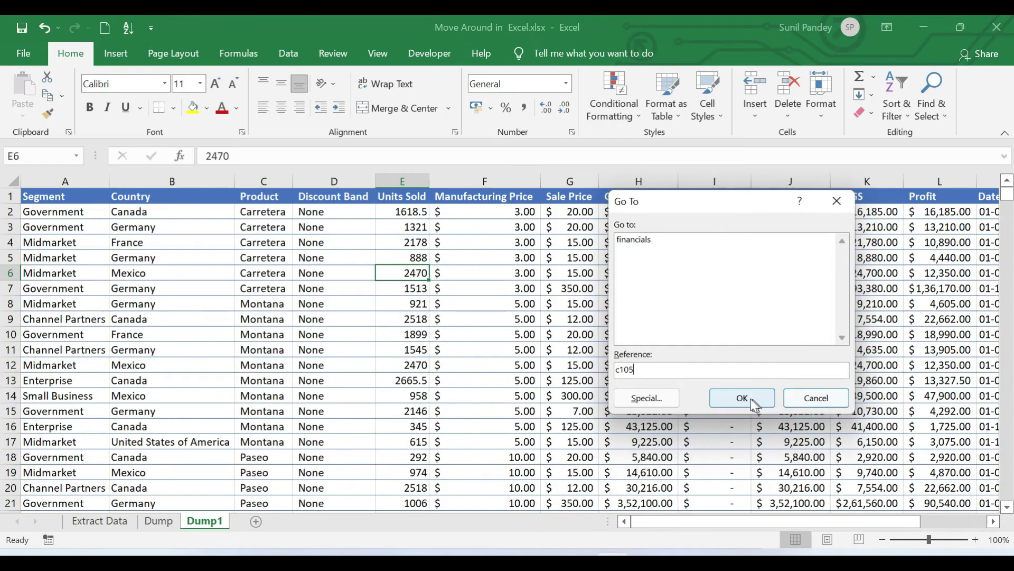
pyautogui.click(748, 397)
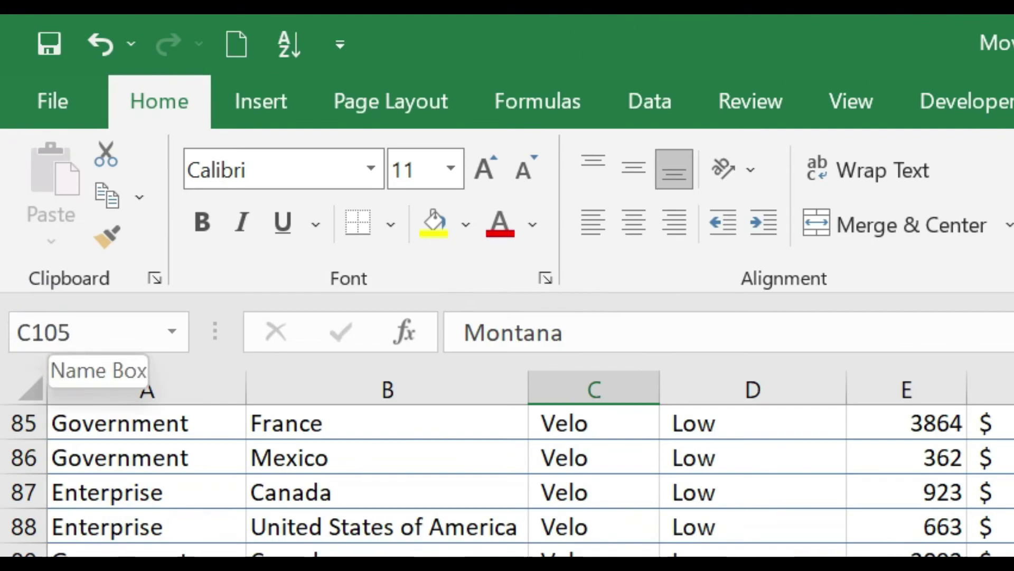
# Step: Enter p2001 in the Name Box to jump to cell P2001
pyautogui.click(32, 155)
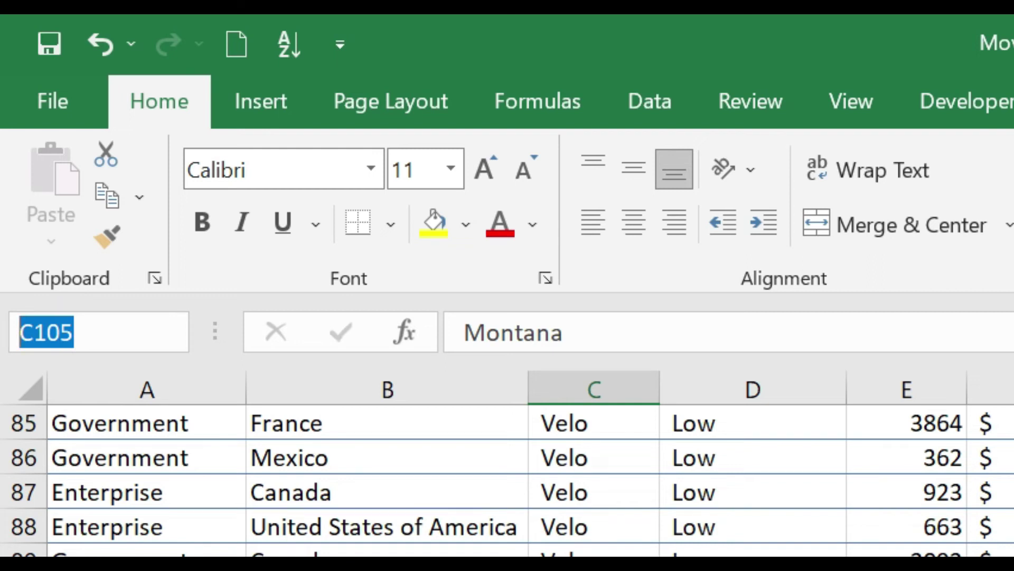
pyautogui.write('p2001')
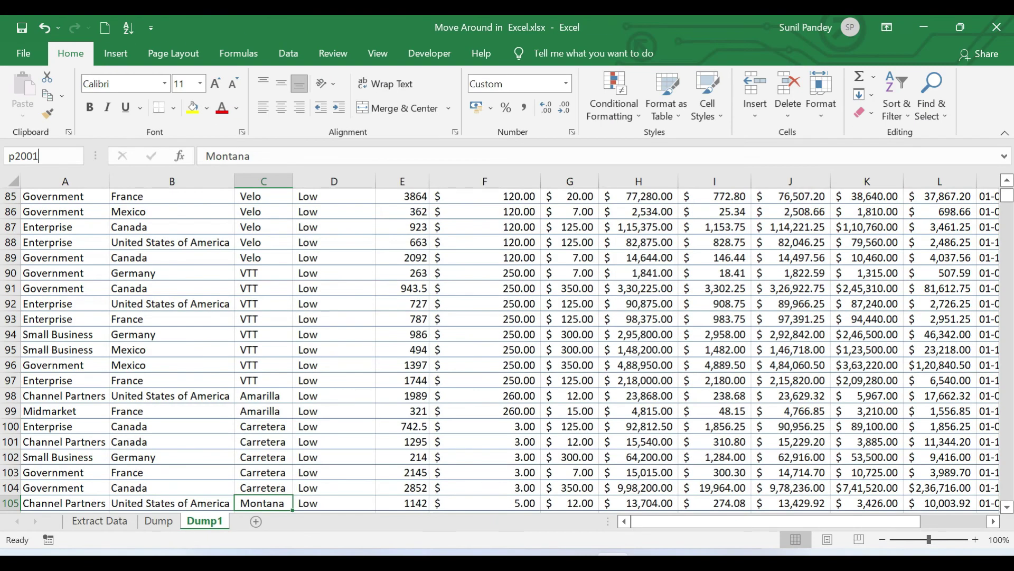
pyautogui.press('Return')
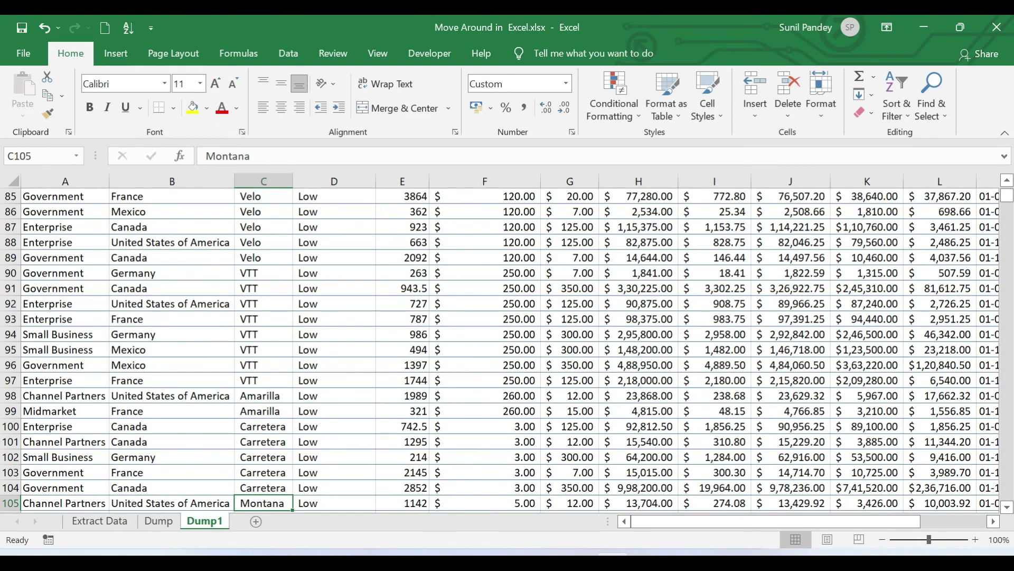